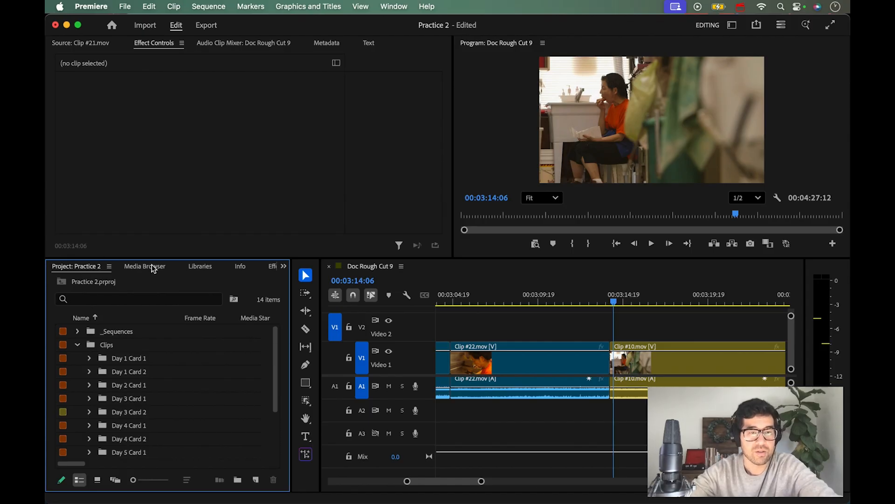
- Bring up the effects library in place of the project's media list
scroll(153, 269, down, 3)
click(270, 269)
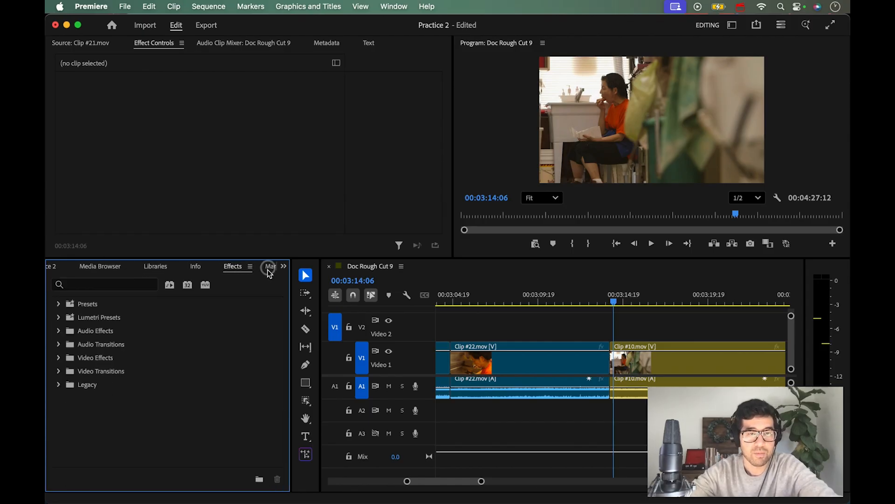
click(283, 268)
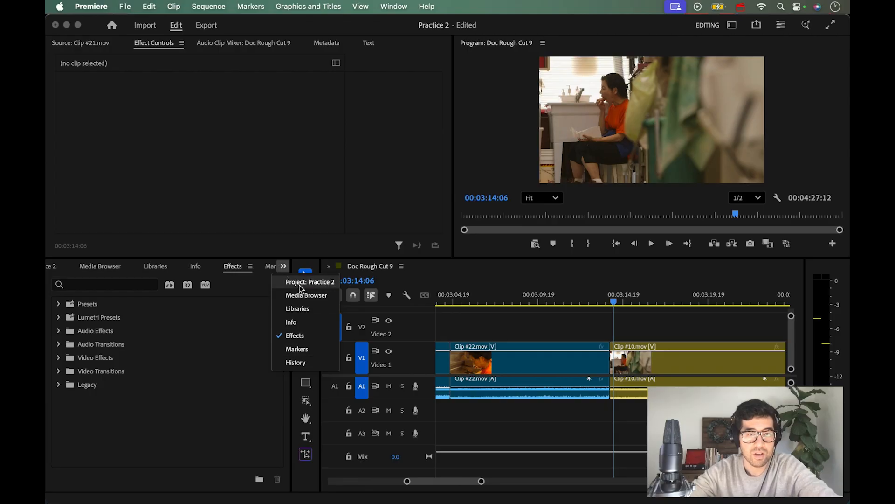
click(295, 336)
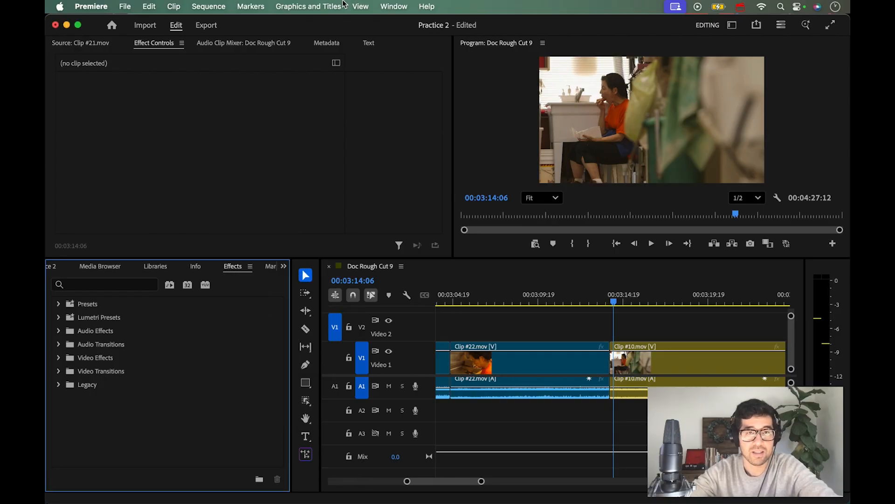
click(360, 6)
mouse_move(394, 6)
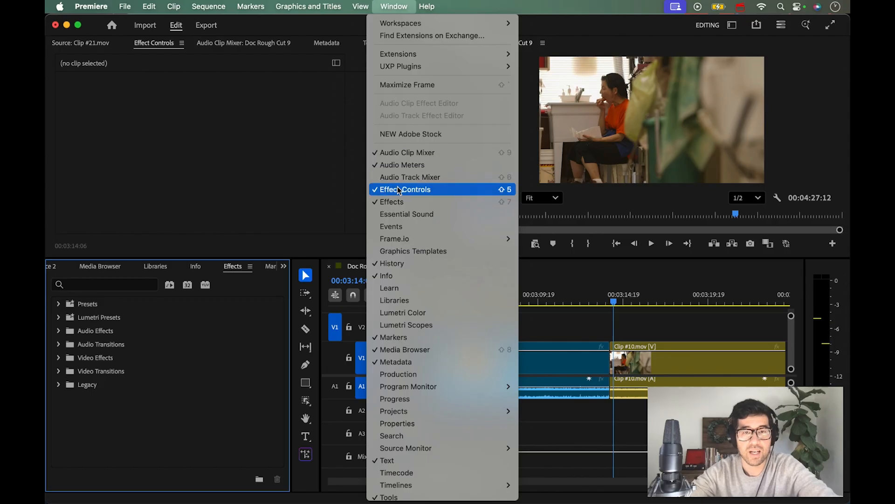
click(394, 6)
click(394, 6)
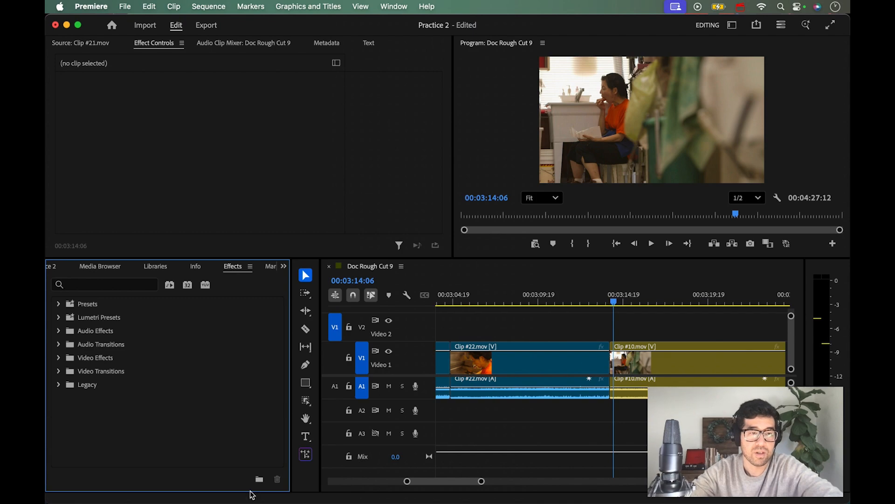
- Expand the Video Transitions, look inside the Grunge & Distort category, and open the Dissolve category
click(59, 371)
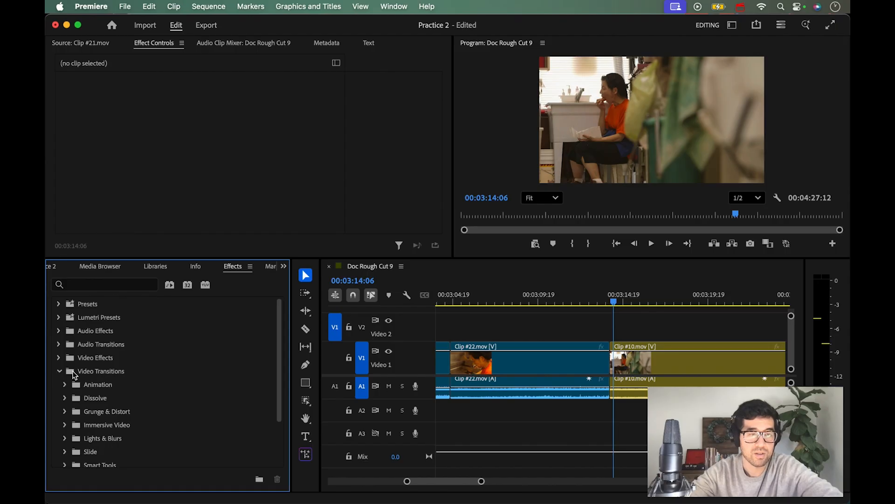
click(59, 371)
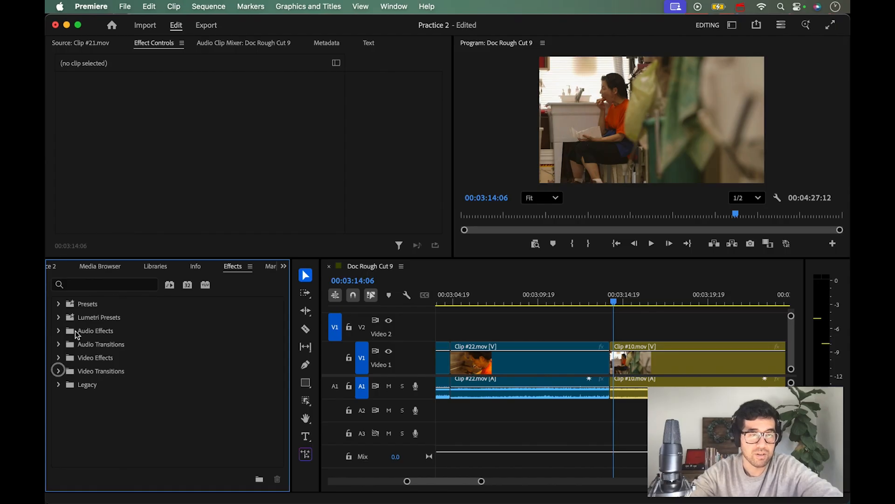
click(59, 371)
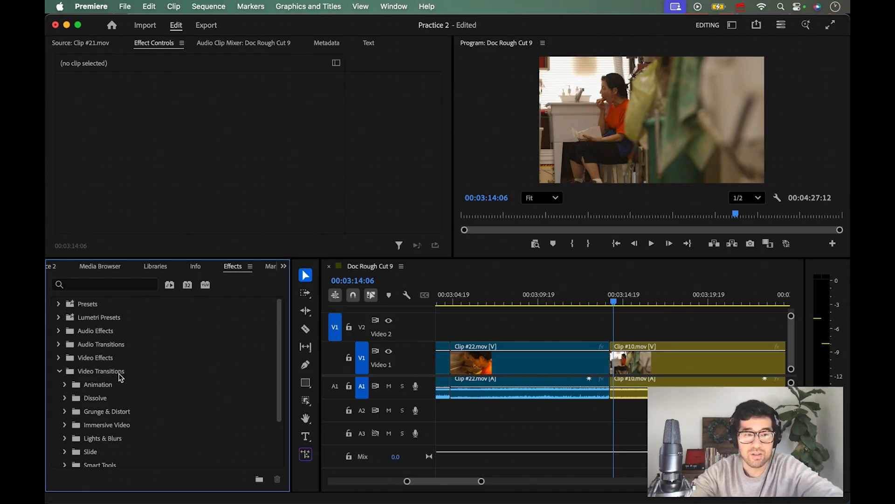
click(65, 411)
scroll(69, 412, down, 3)
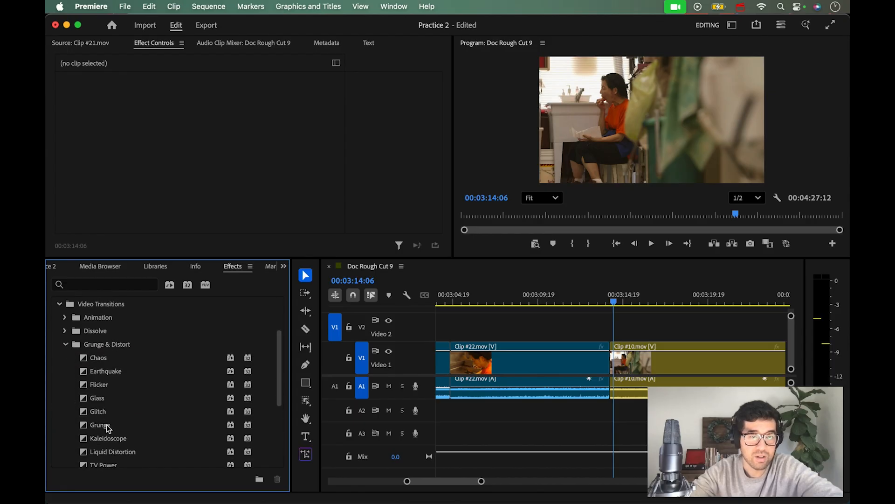
click(65, 343)
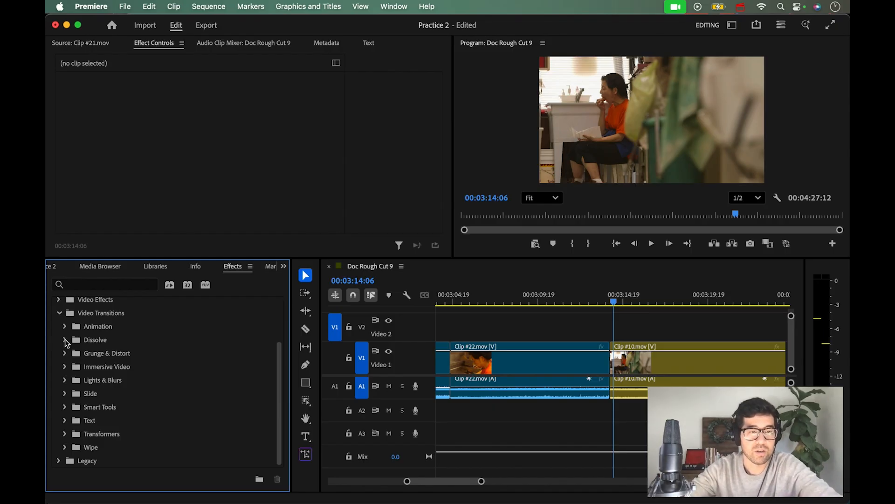
click(66, 340)
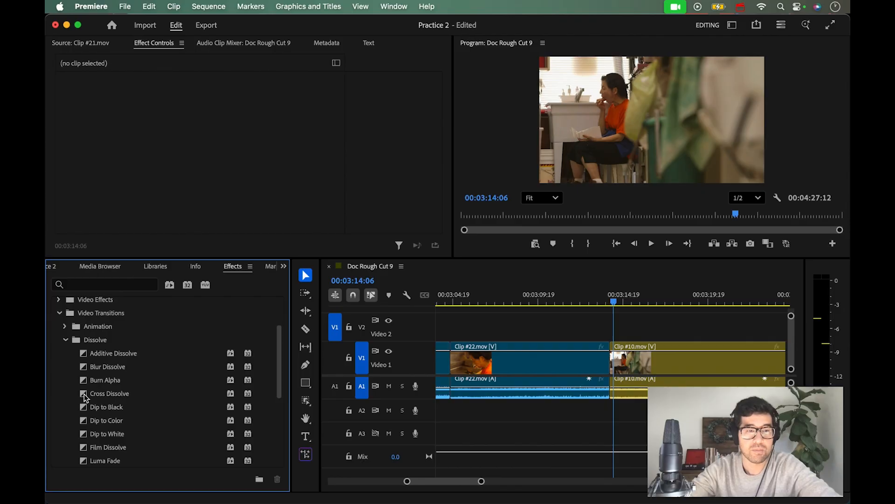
- Apply Cross Dissolve to the cut between Clip #22.mov and Clip #10.mov, then try lengthening it and undo that change
drag(85, 397, 610, 368)
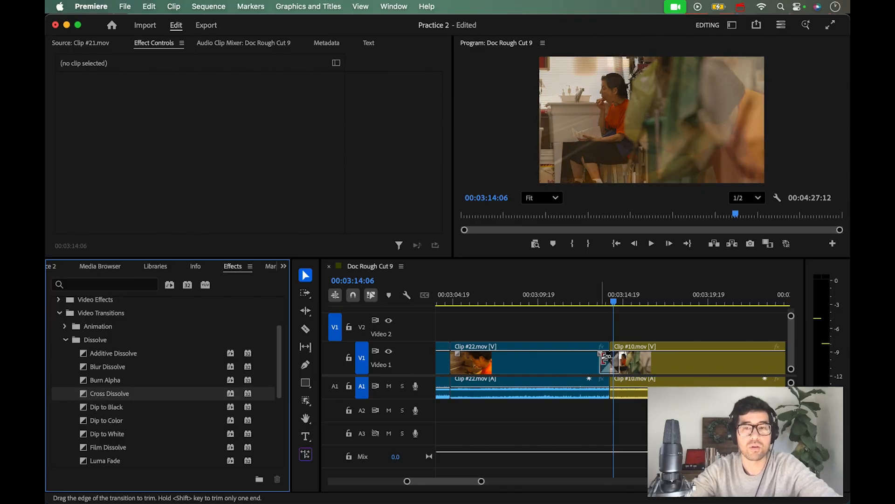
drag(601, 358, 555, 357)
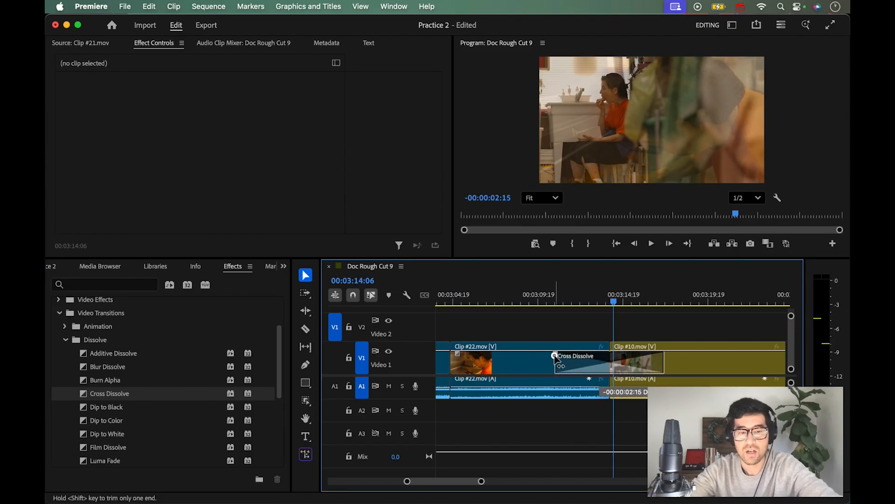
key(super+z)
- Lengthen the Cross Dissolve to about 00:00:03:22, centered on the cut, and play it back from its start
drag(593, 296, 600, 295)
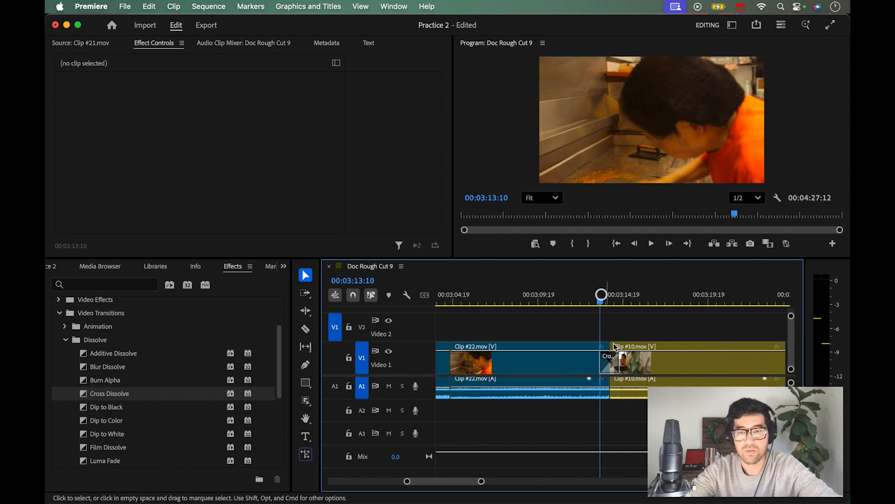
click(611, 366)
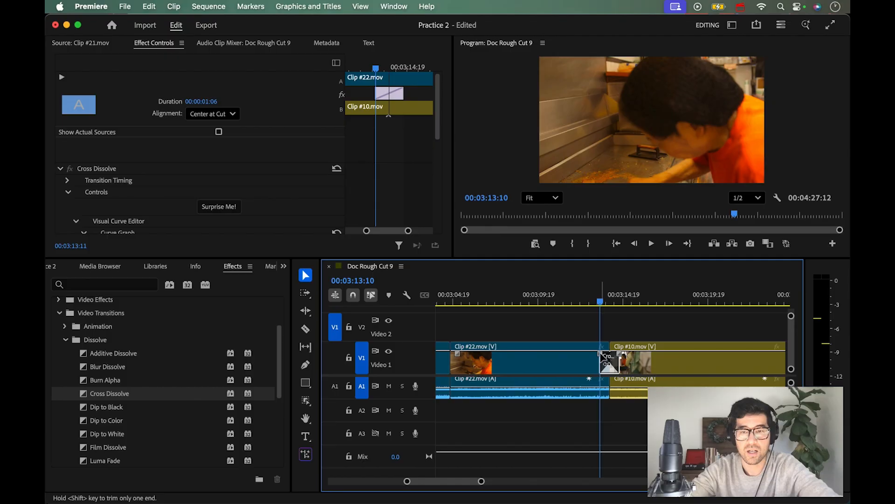
drag(607, 361, 577, 361)
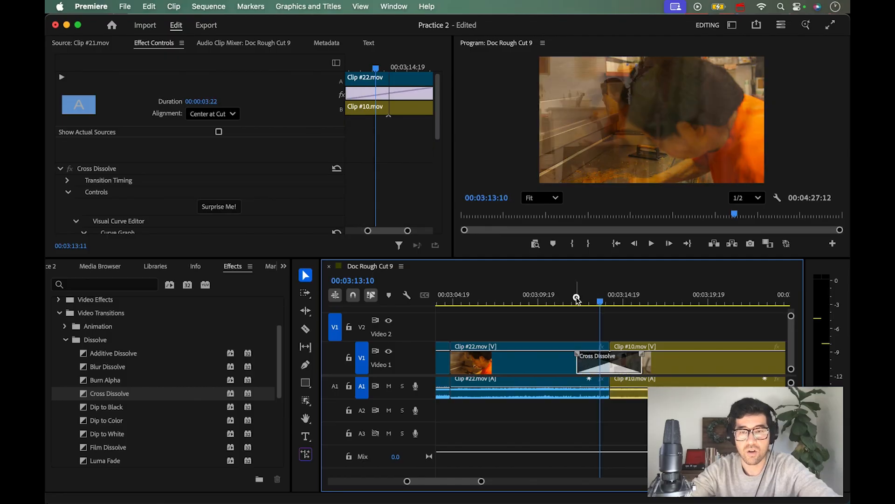
click(577, 299)
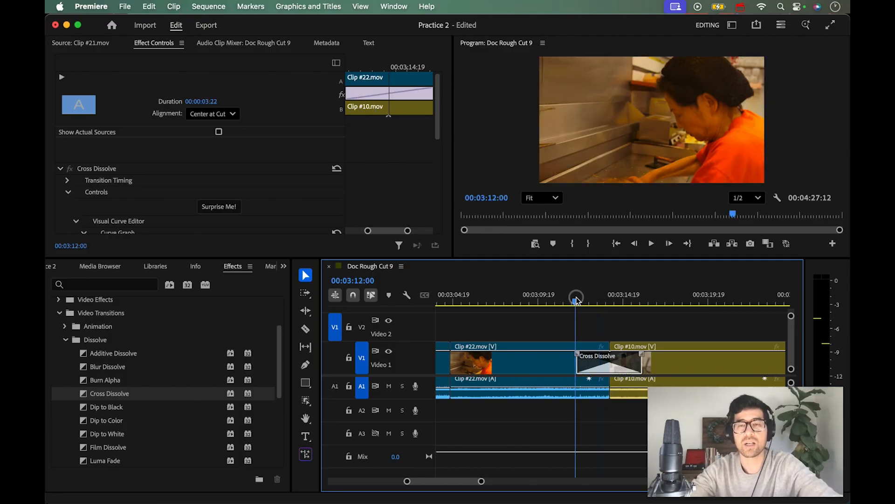
key(space)
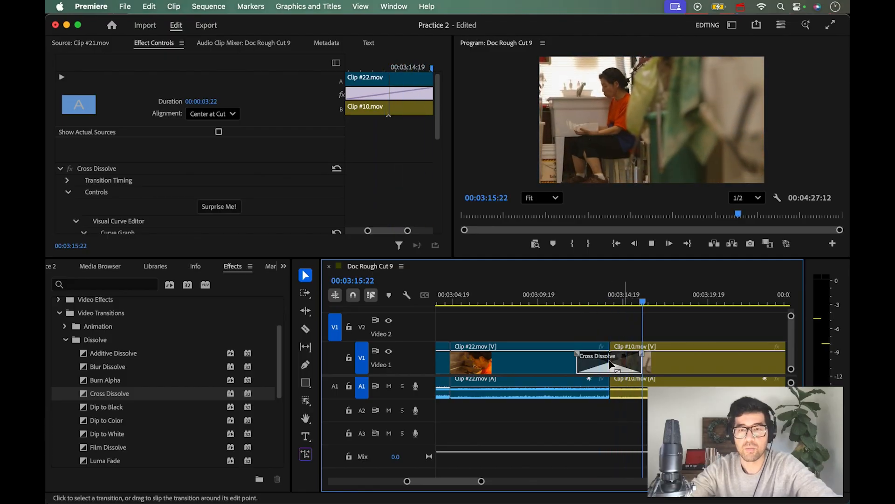
- Shorten the Cross Dissolve to 00:00:01:00 and play back the cut from just before it
drag(579, 357, 601, 356)
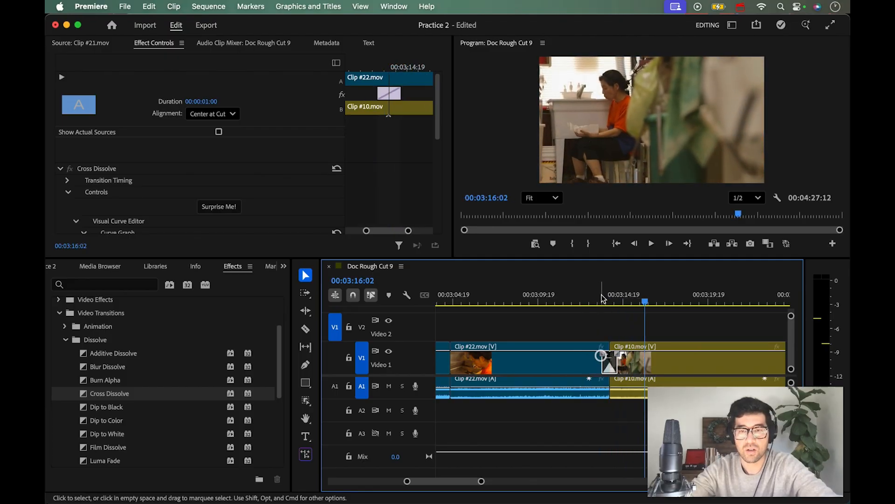
drag(607, 298, 596, 298)
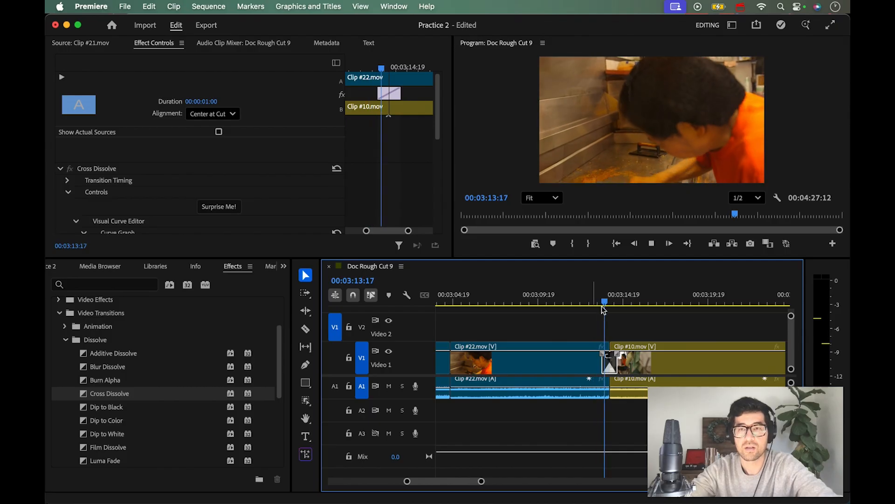
key(space)
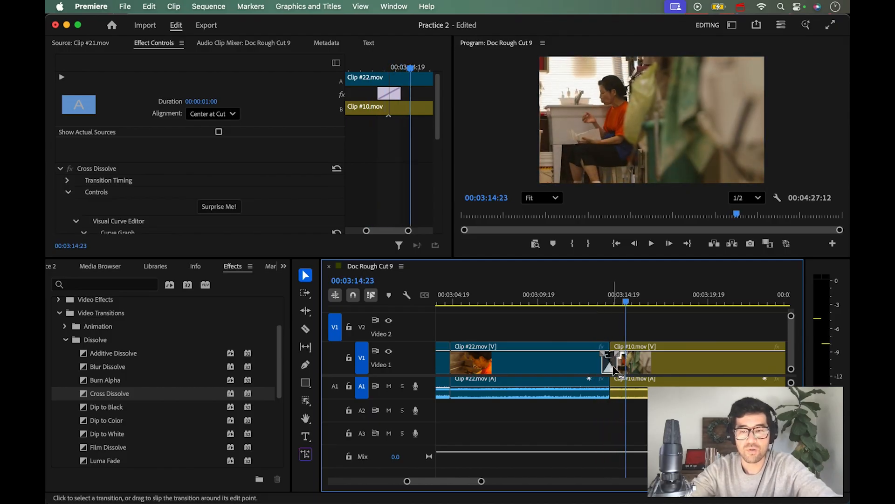
- Review the Cross Dissolve's curve, ease and type settings, and delete the transition from the cut
scroll(611, 369, up, 2)
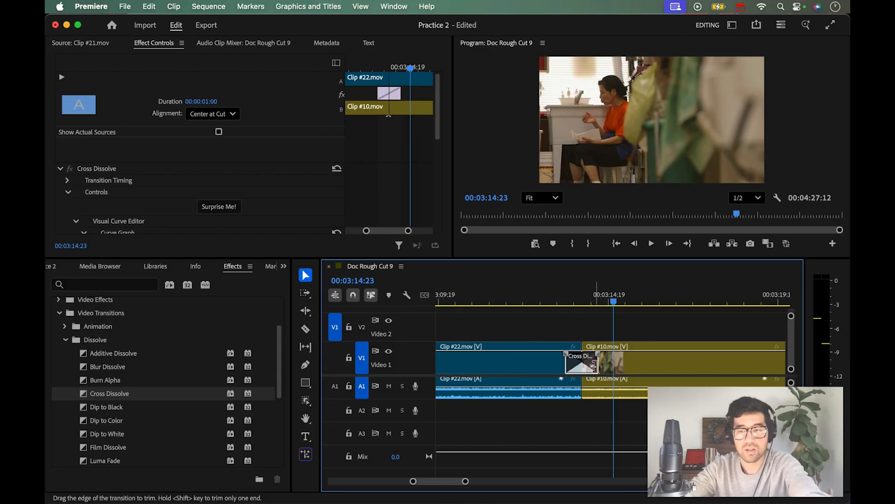
scroll(593, 367, up, 2)
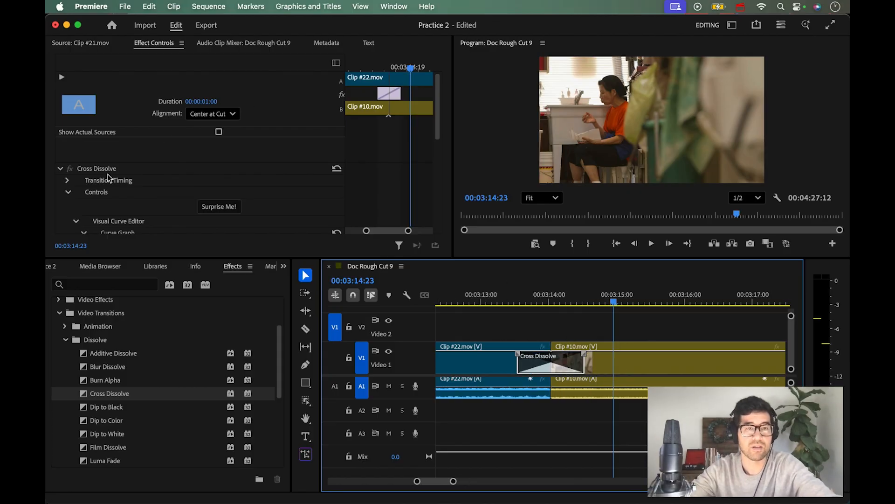
scroll(108, 177, down, 3)
scroll(108, 179, down, 10)
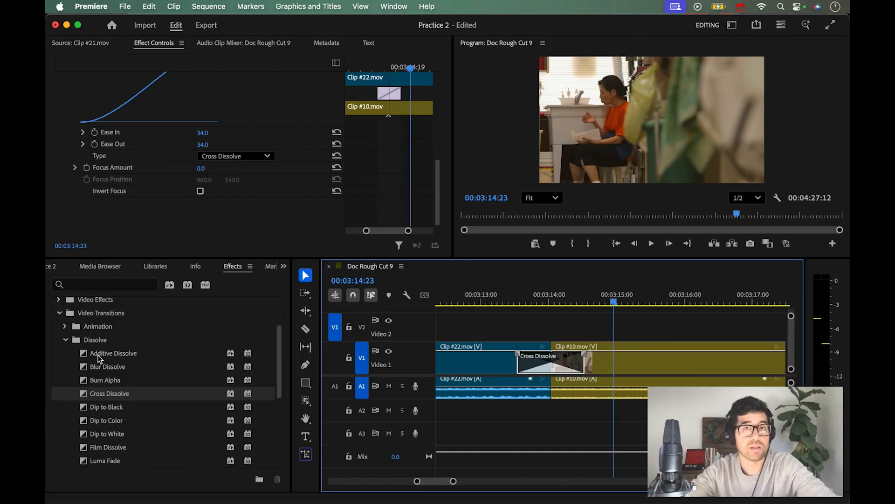
click(546, 322)
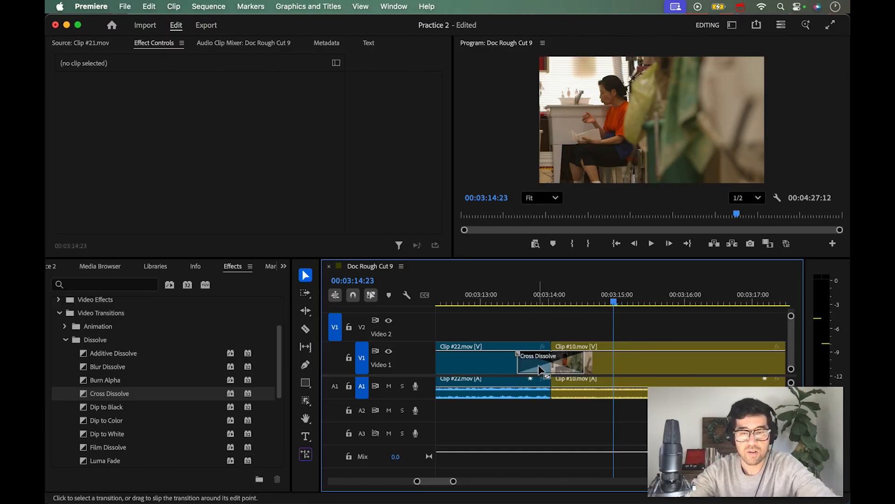
click(551, 368)
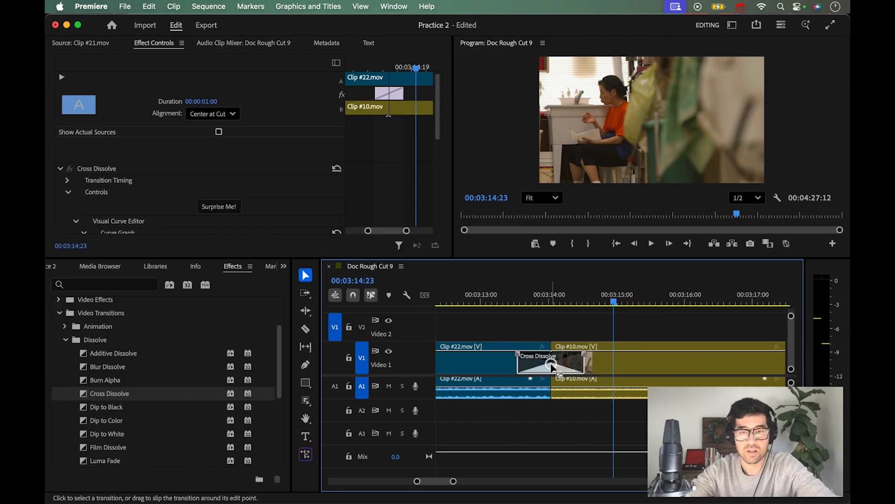
key(Delete)
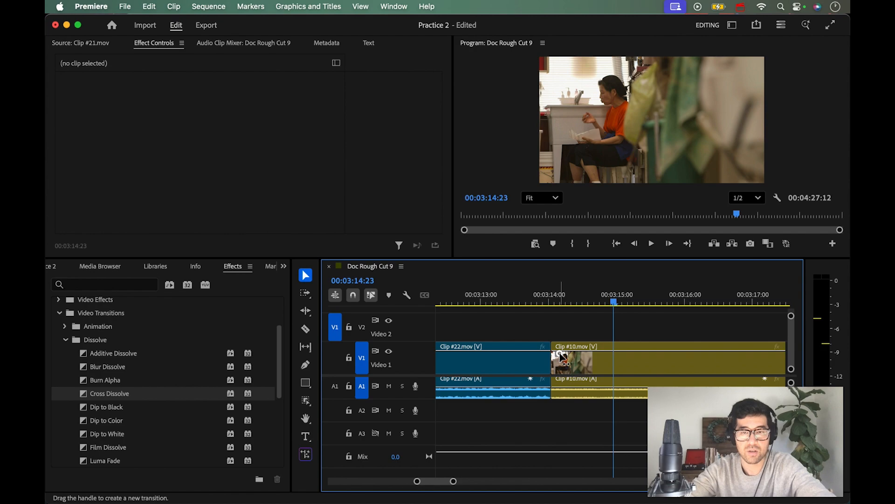
- Create a default transition about 00:00:01:10 long across the cut between Clip #22.mov and Clip #10.mov, and delete it
drag(561, 357, 504, 358)
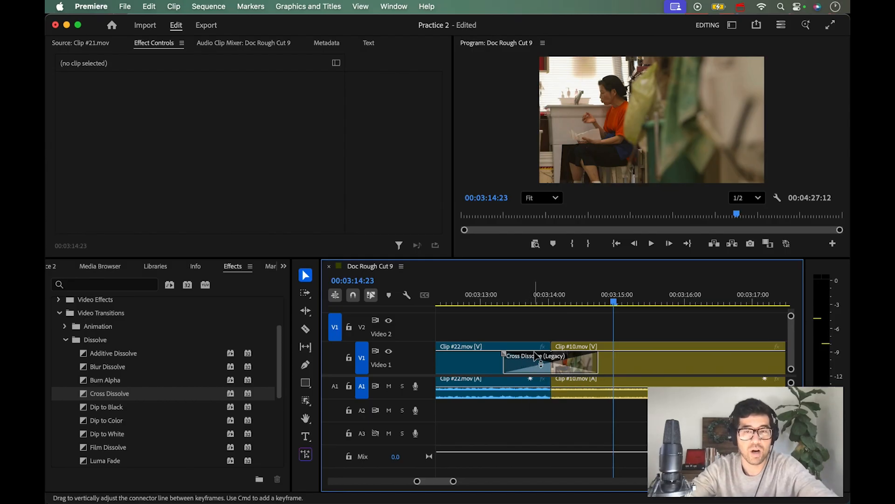
click(533, 361)
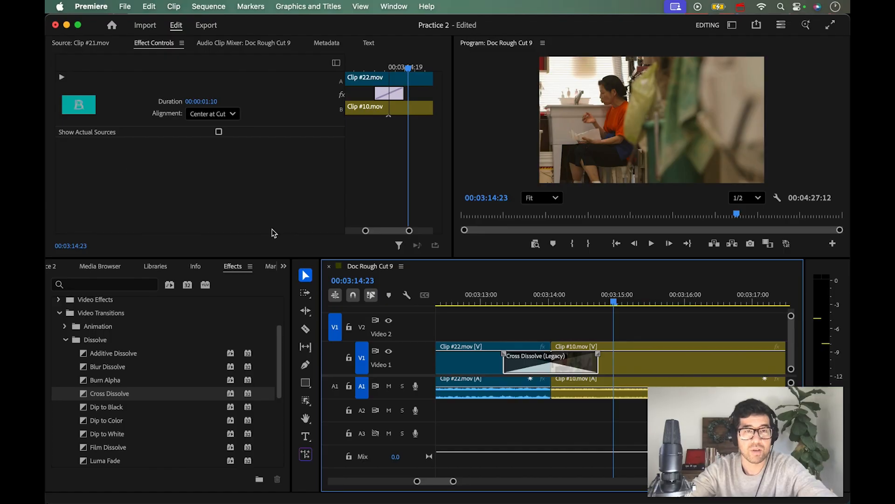
click(543, 329)
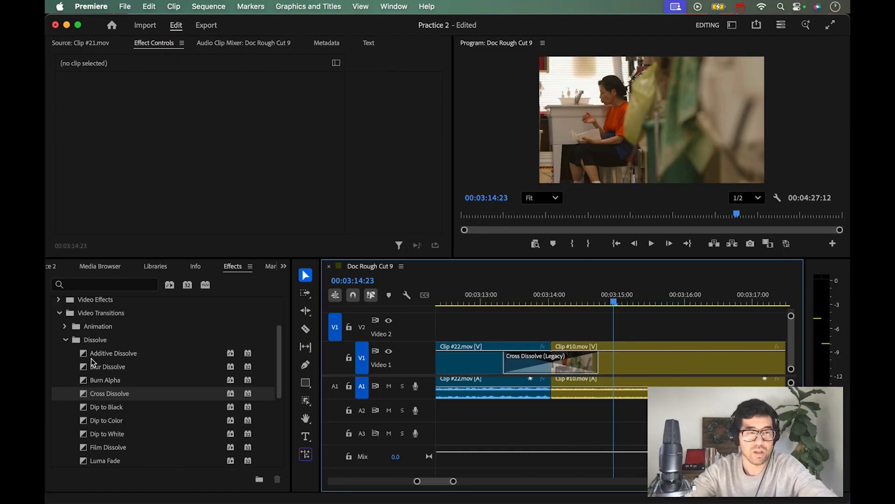
click(531, 368)
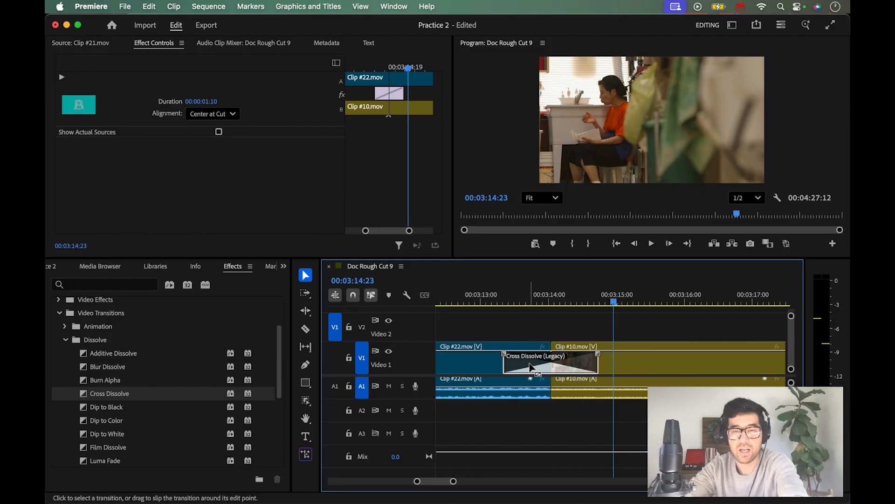
key(Delete)
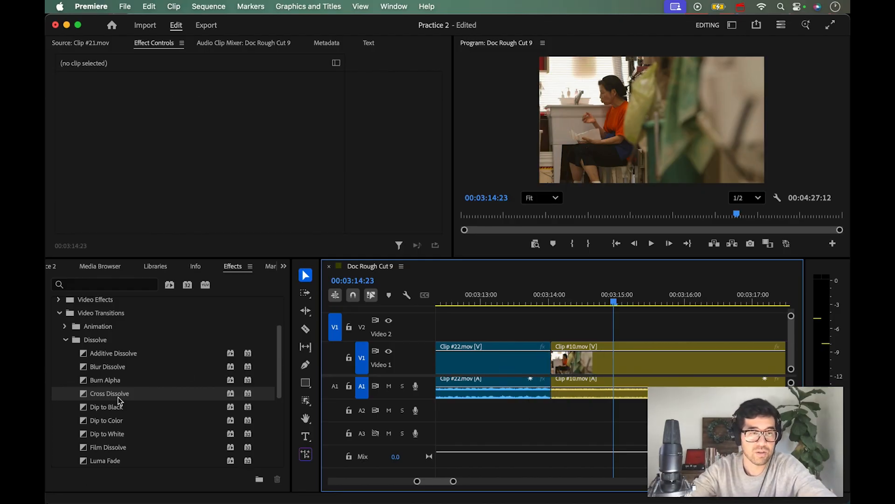
- Try to set Film Dissolve as the default video transition
scroll(115, 422, down, 1)
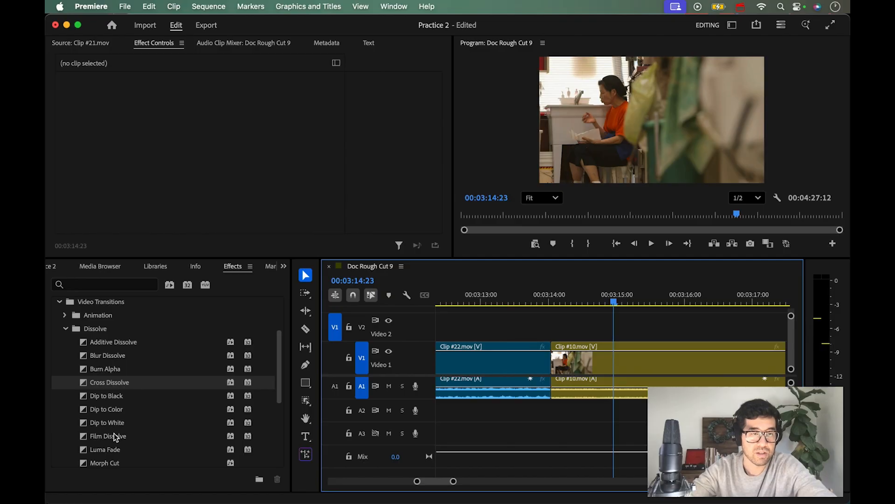
click(112, 434)
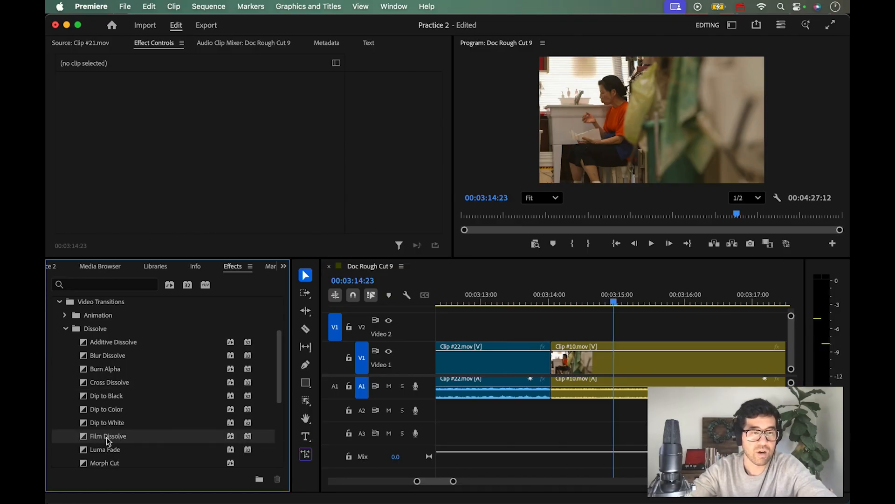
right_click(107, 436)
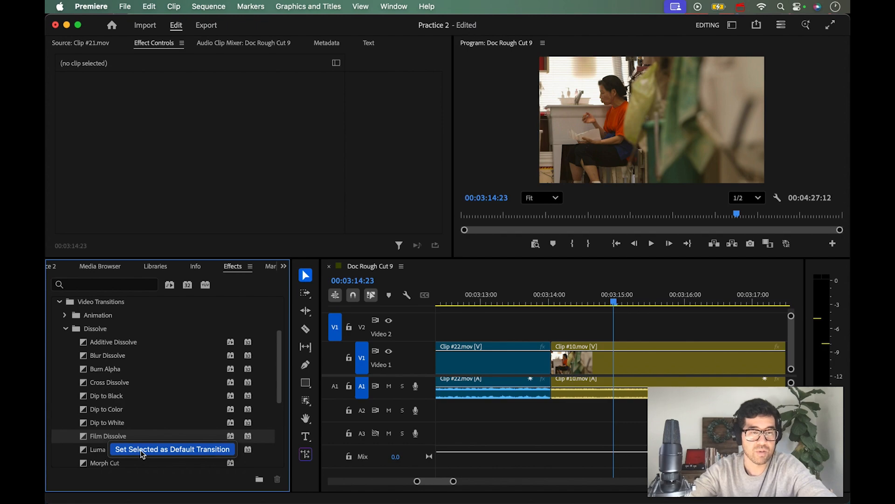
click(141, 449)
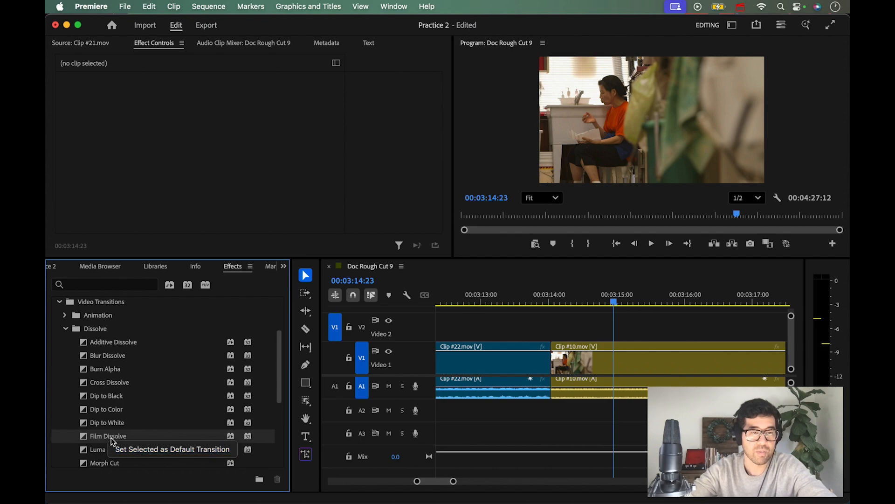
- Create a default transition about 00:00:01:10 long, centered on the cut between Clip #22.mov and Clip #10.mov, and delete it
click(552, 364)
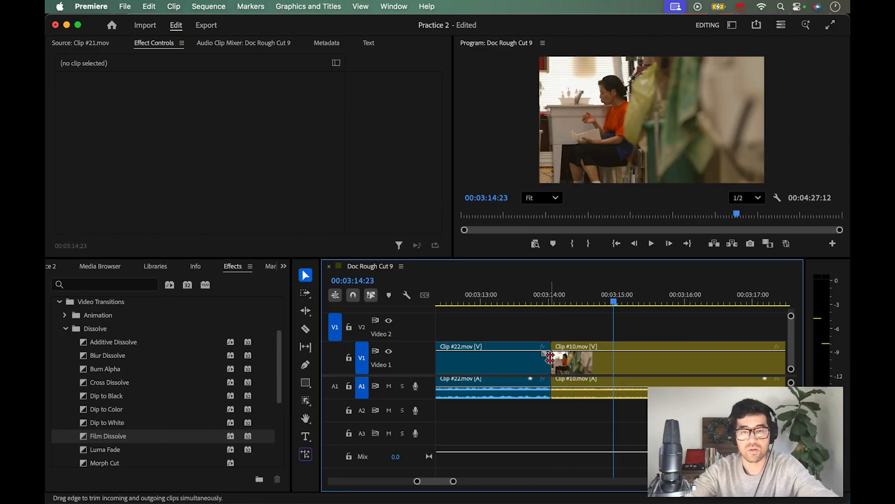
key(super+d)
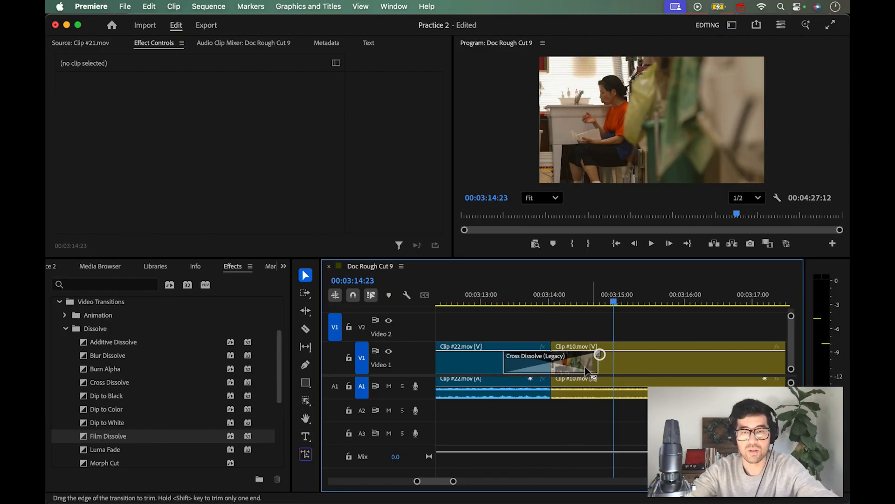
click(581, 368)
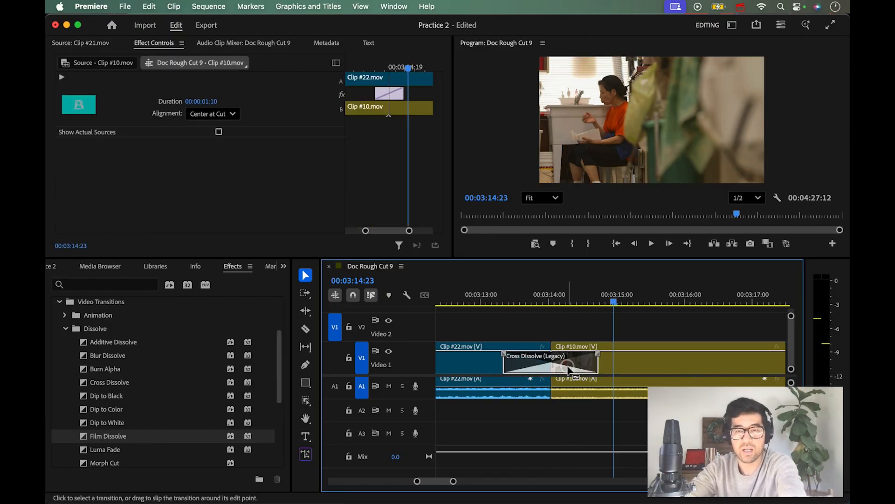
key(Delete)
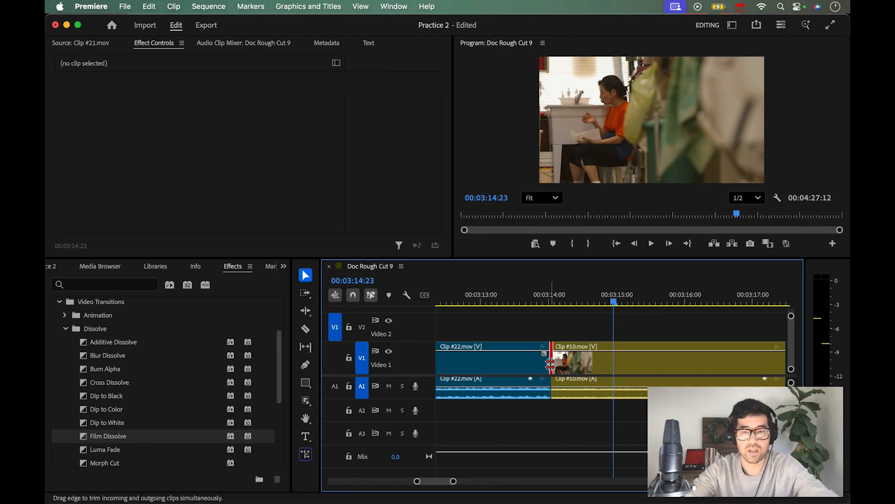
- Apply the default transition to the selected edit point between Clip #22.mov and Clip #10.mov, check its settings, and delete it
click(553, 361)
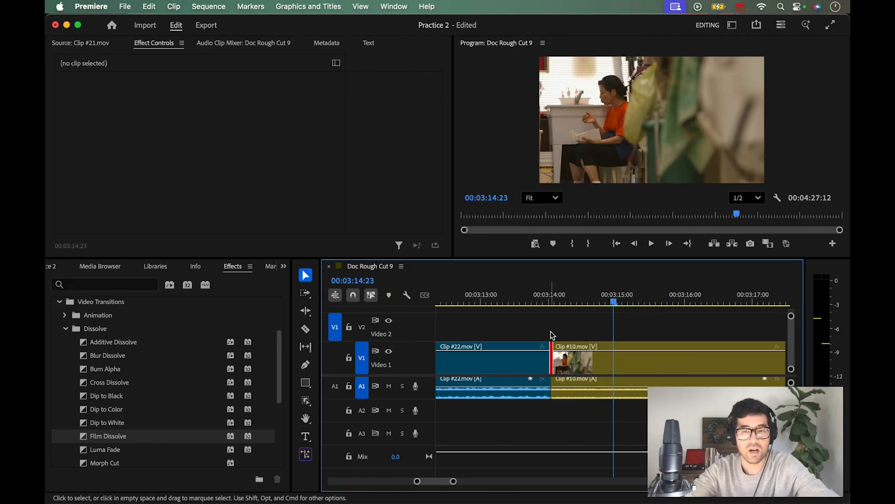
click(552, 360)
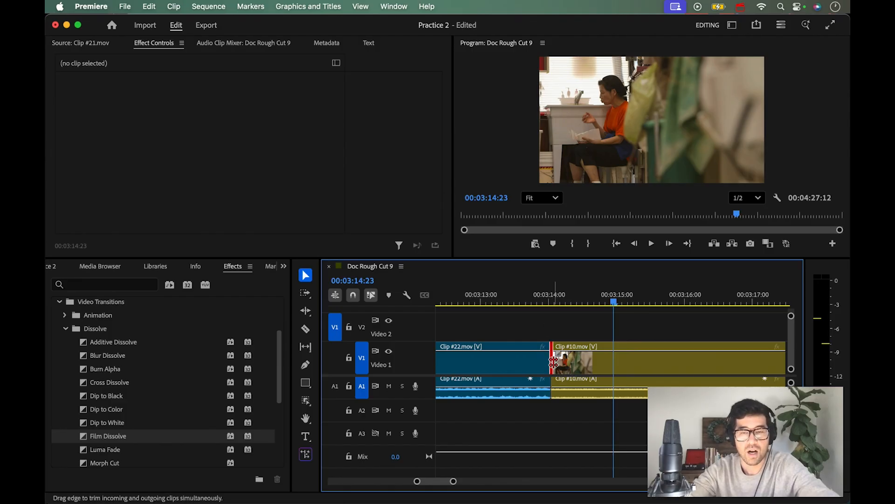
right_click(553, 362)
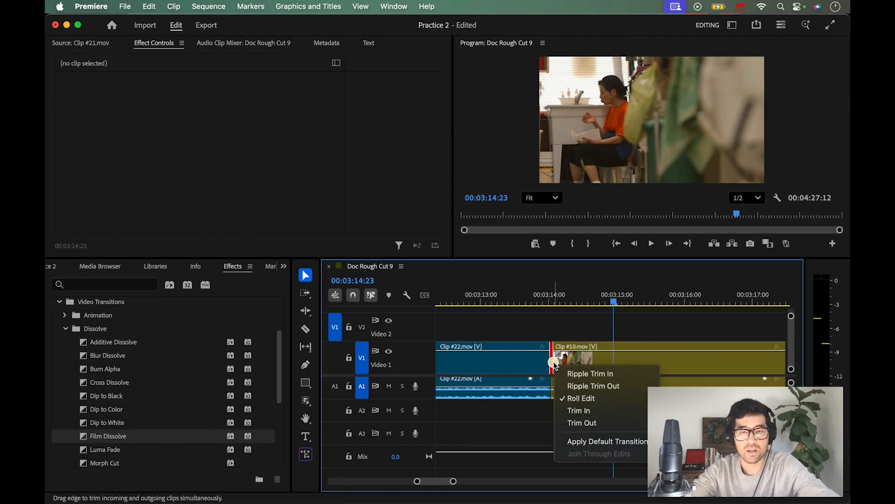
click(599, 441)
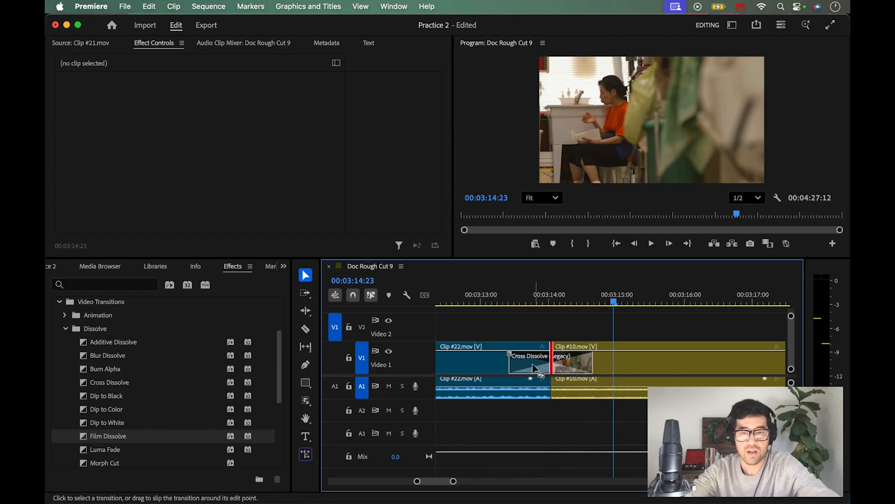
click(531, 366)
scroll(532, 364, up, 3)
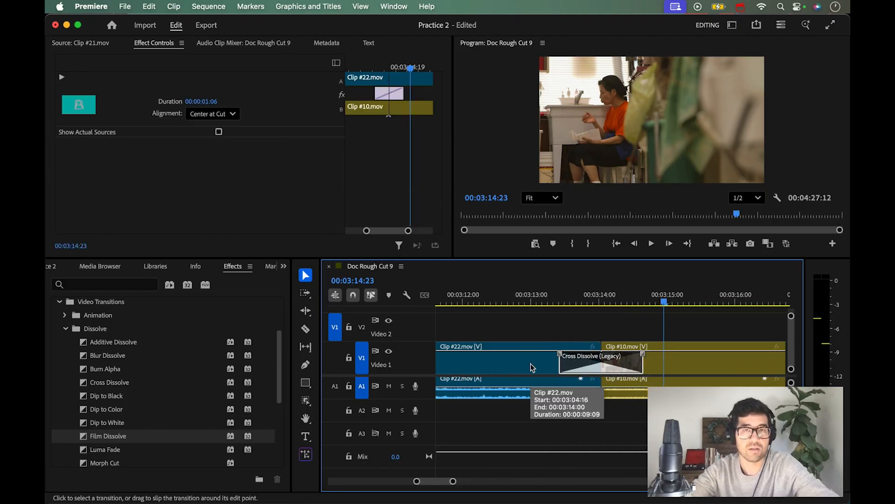
key(Delete)
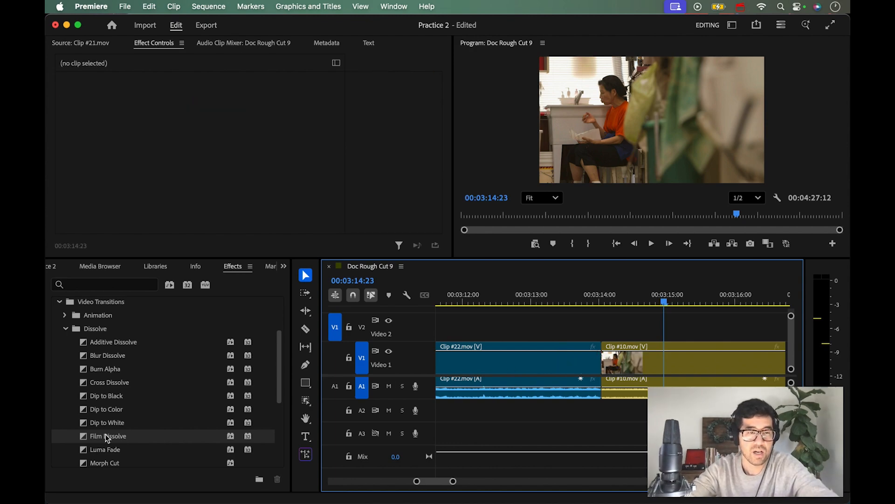
- Set Film Dissolve from the Dissolve group as the default video transition
click(106, 438)
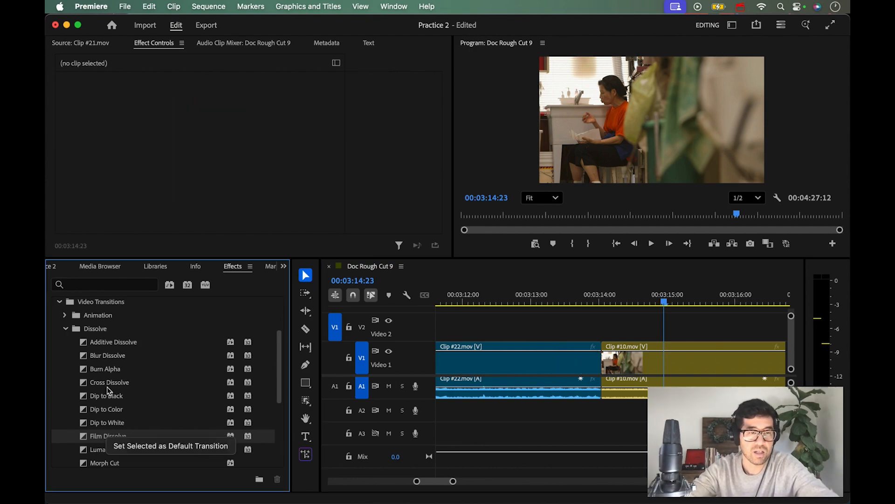
click(107, 387)
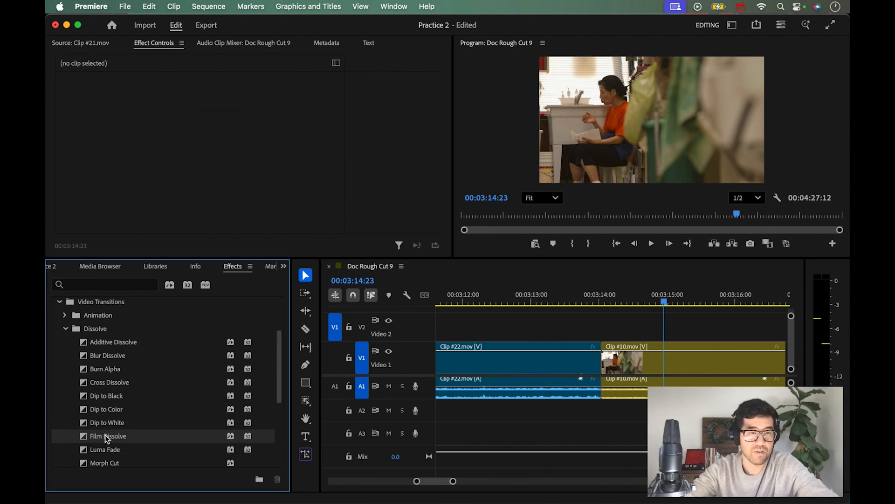
right_click(107, 437)
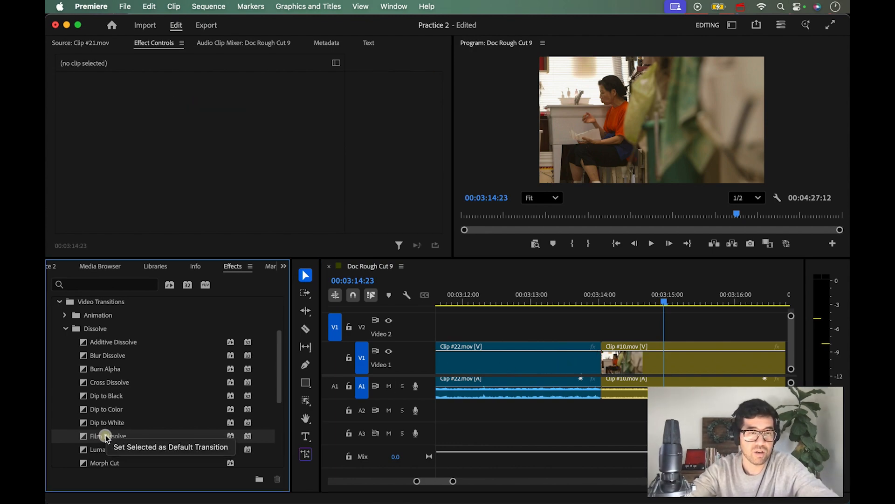
click(134, 447)
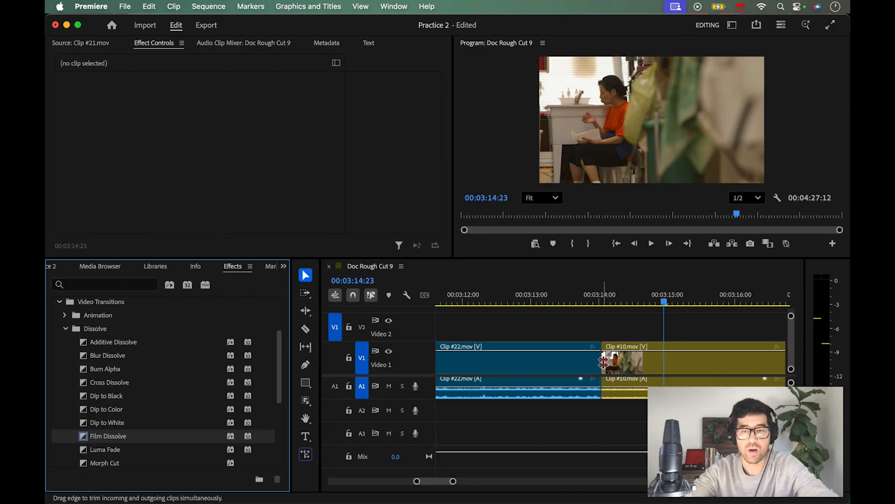
- Apply the default Film Dissolve to the cut between Clip #22.mov and Clip #10.mov, and undo it
click(607, 359)
right_click(607, 359)
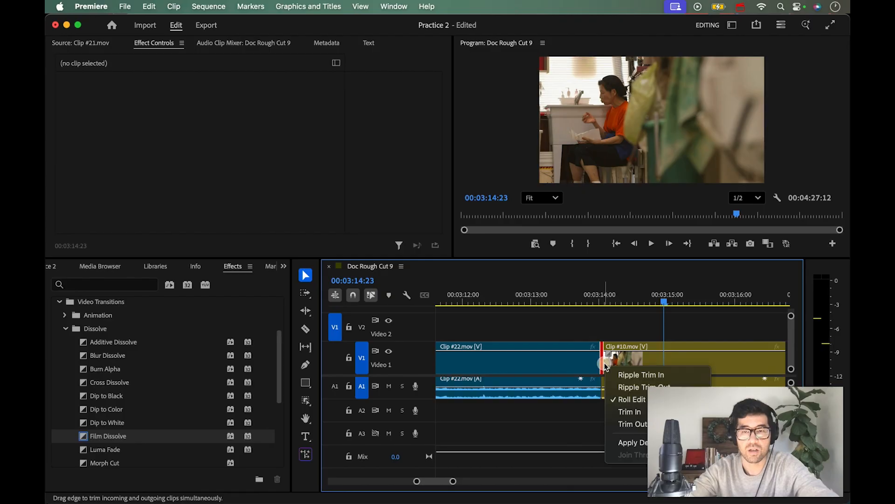
click(628, 442)
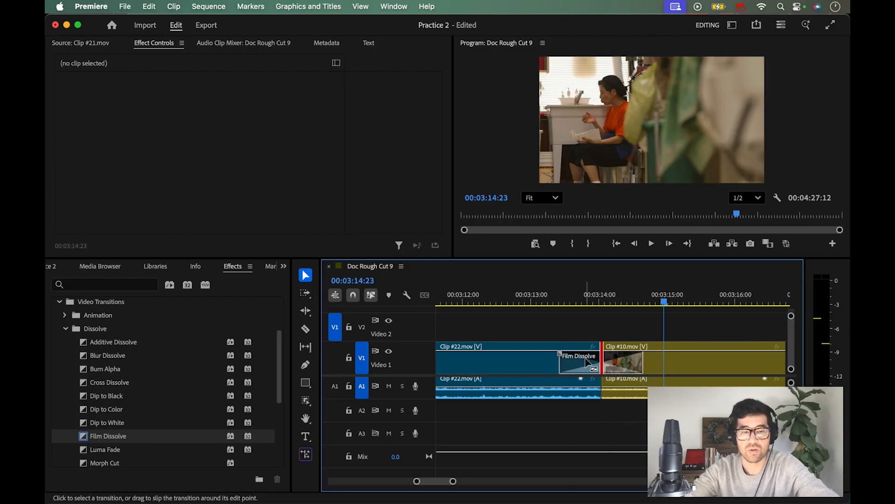
key(super+z)
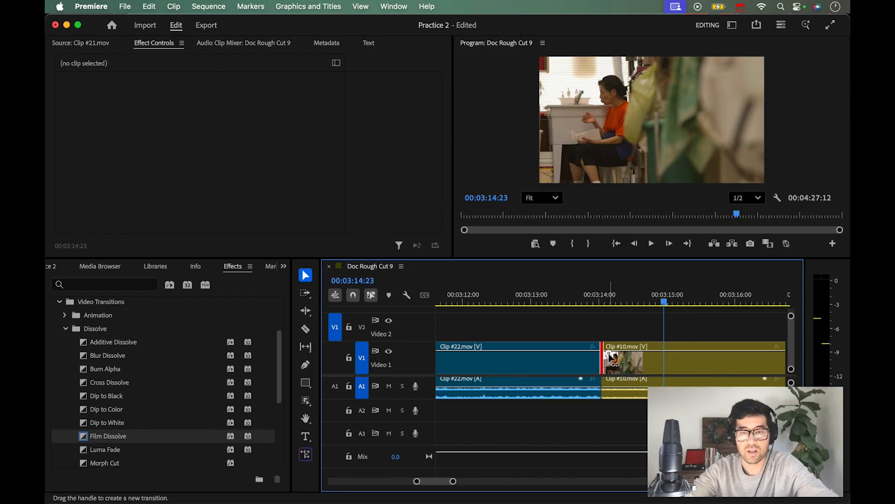
- Create a Film Dissolve about 00:00:01:18 long, centered on the cut between Clip #22.mov and Clip #10.mov, and select it
drag(611, 359, 540, 357)
click(588, 329)
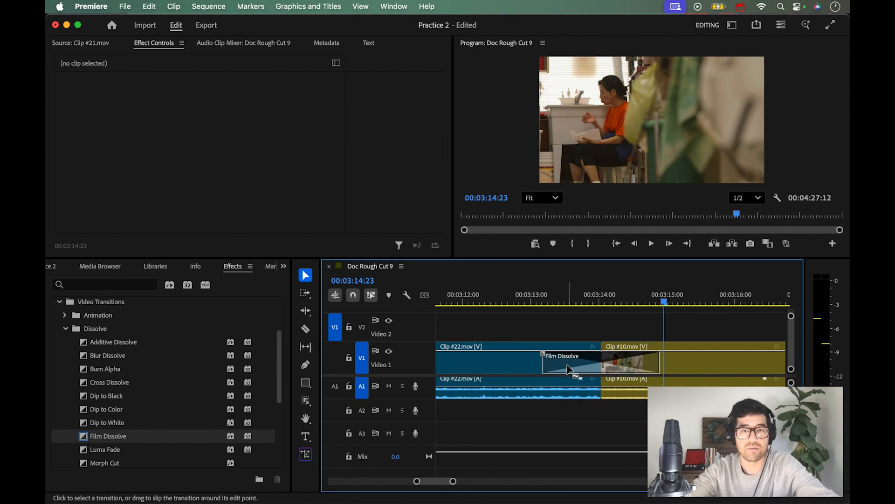
click(569, 368)
click(610, 367)
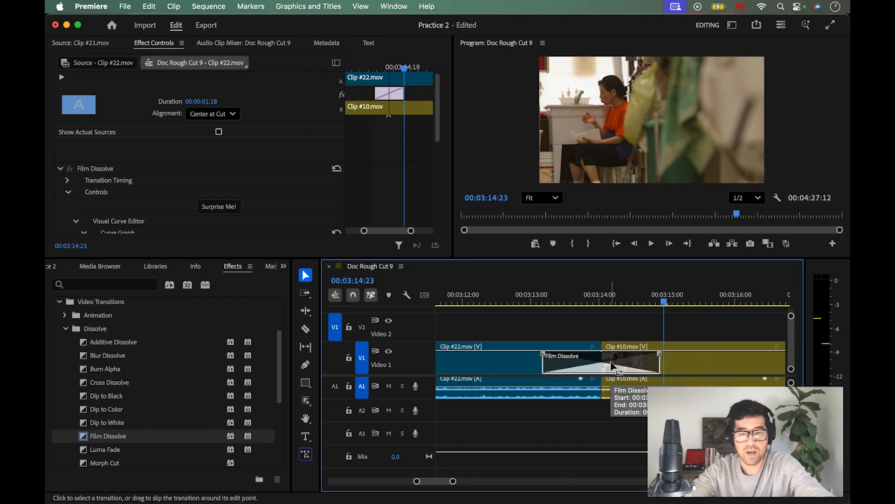
- Apply the default Film Dissolve to the cut between Clip #10.mov and Clip #38.mov
scroll(612, 363, down, 5)
scroll(665, 352, right, 2)
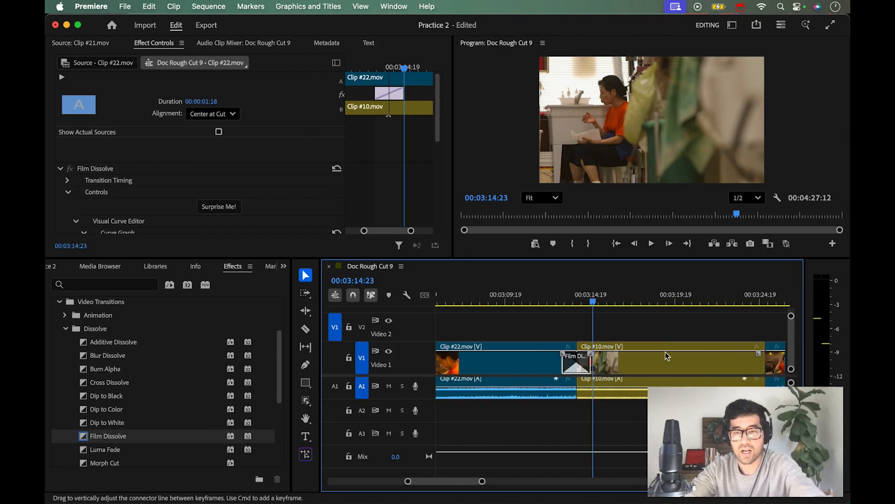
scroll(665, 352, right, 1)
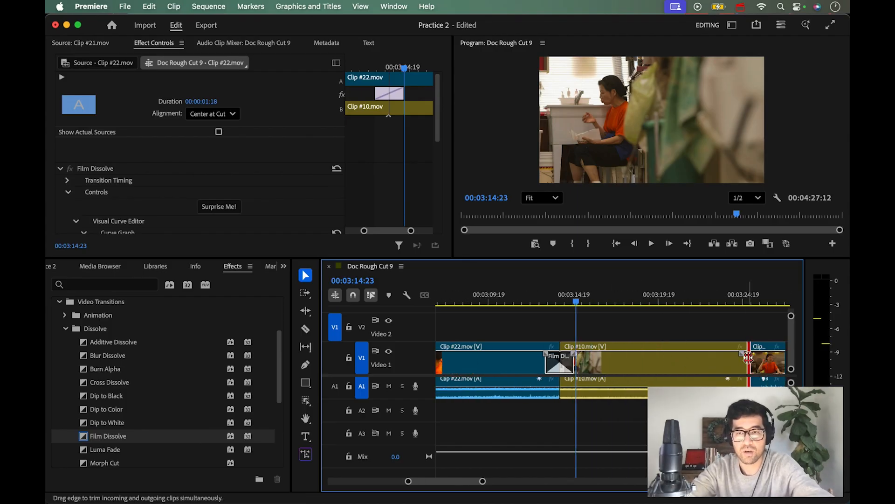
click(748, 358)
scroll(739, 360, right, 3)
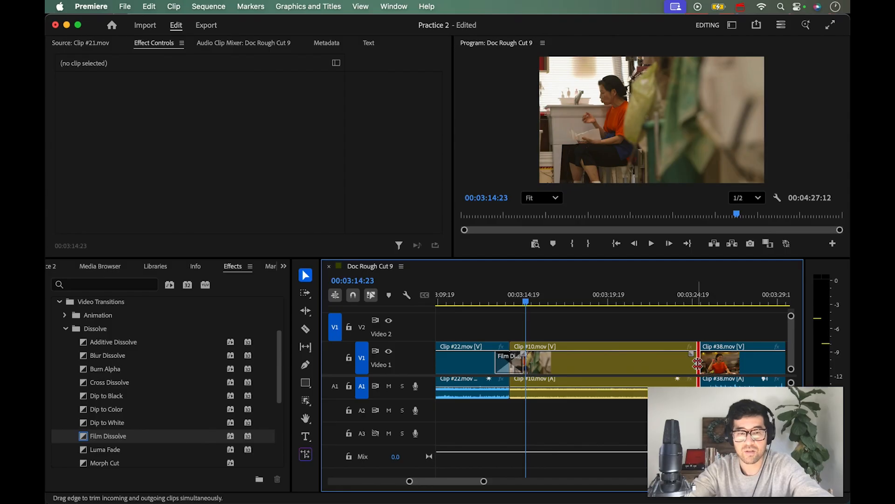
click(698, 364)
key(super+d)
- Apply the default Film Dissolve at once to three cuts: between the two Clip #38.mov segments, before Clip #56.mov, and after Clip #56.mov
scroll(682, 368, right, 8)
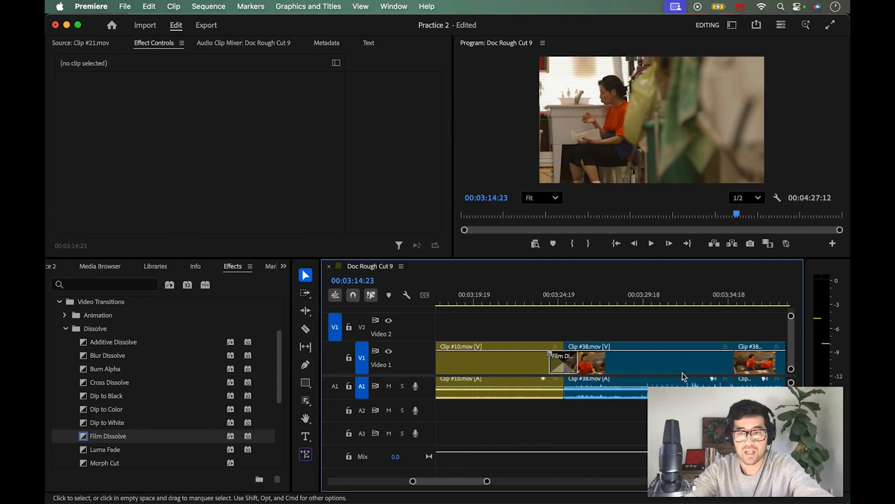
key(minus)
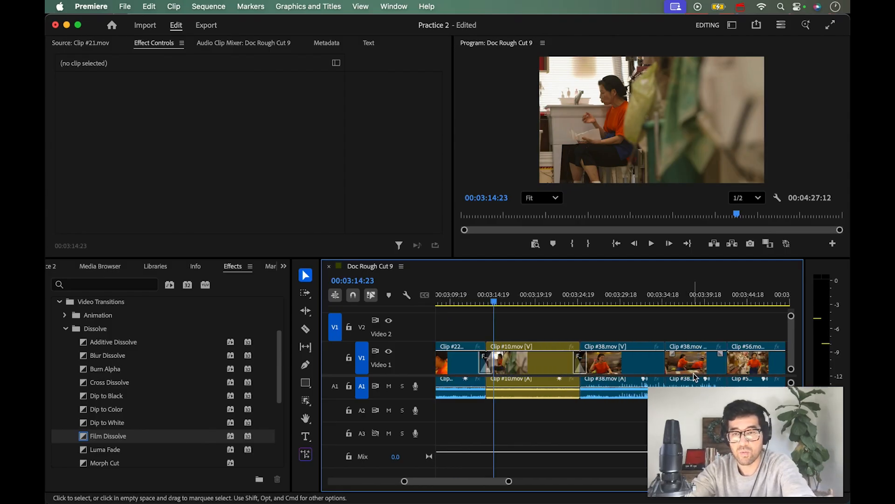
click(666, 362)
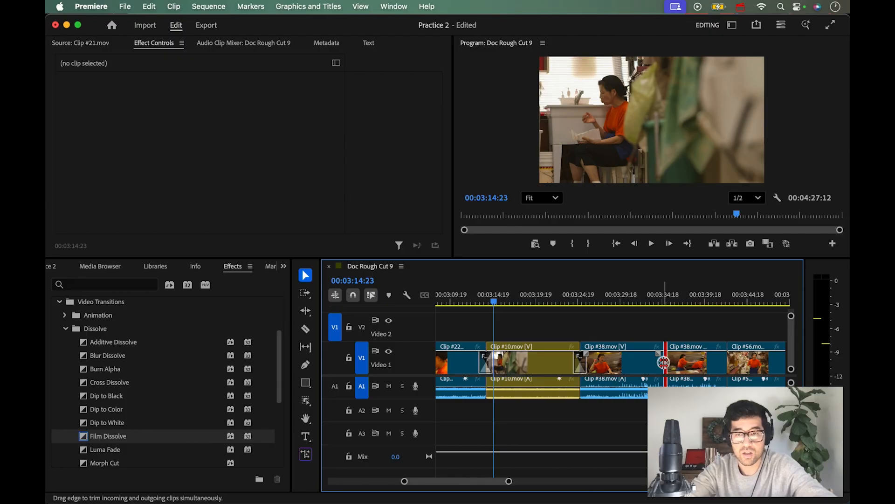
click(727, 363)
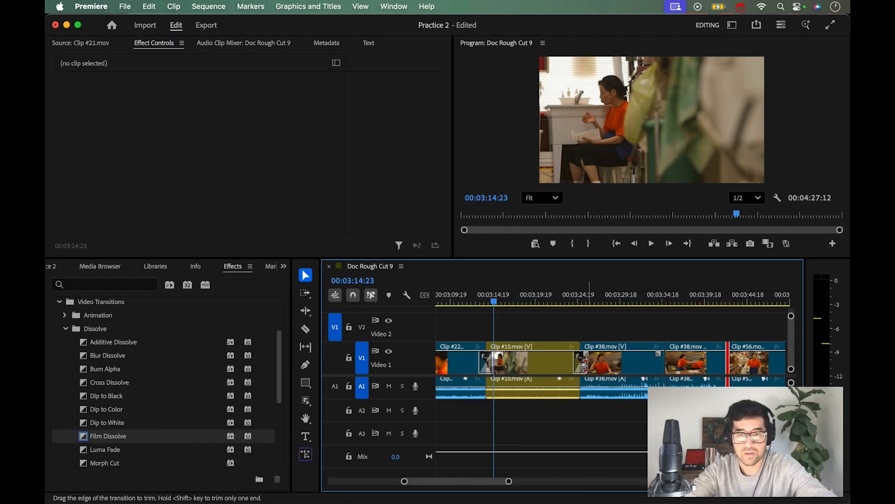
shift+click(665, 363)
scroll(667, 364, down, 3)
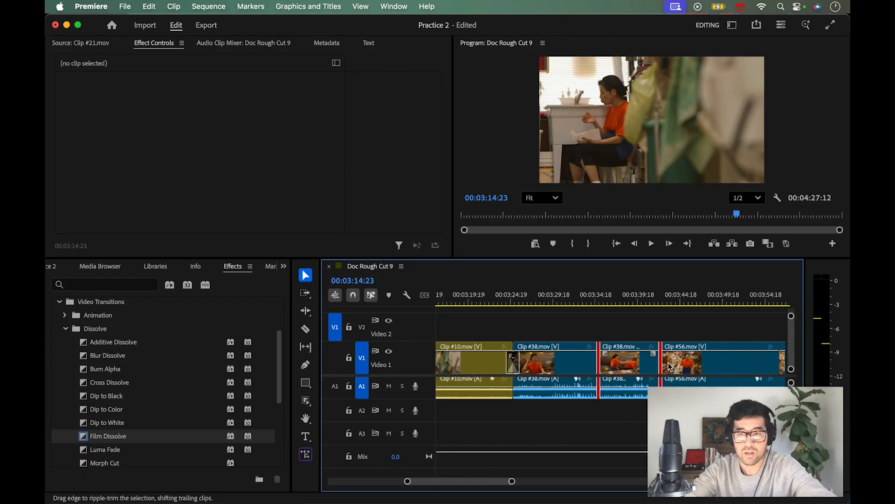
shift+click(777, 365)
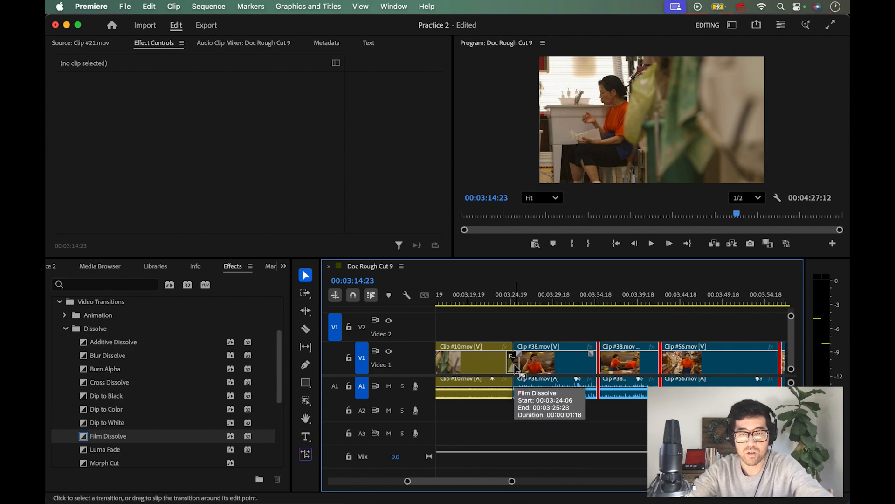
scroll(515, 369, right, 5)
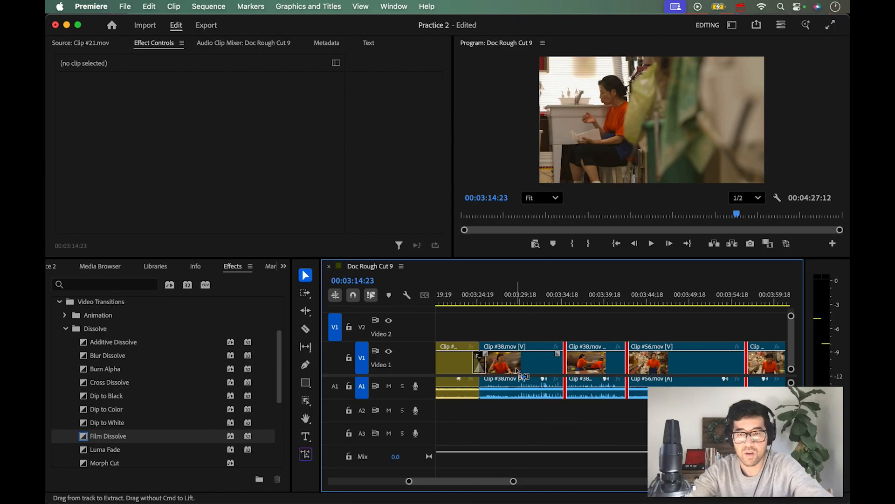
key(super+d)
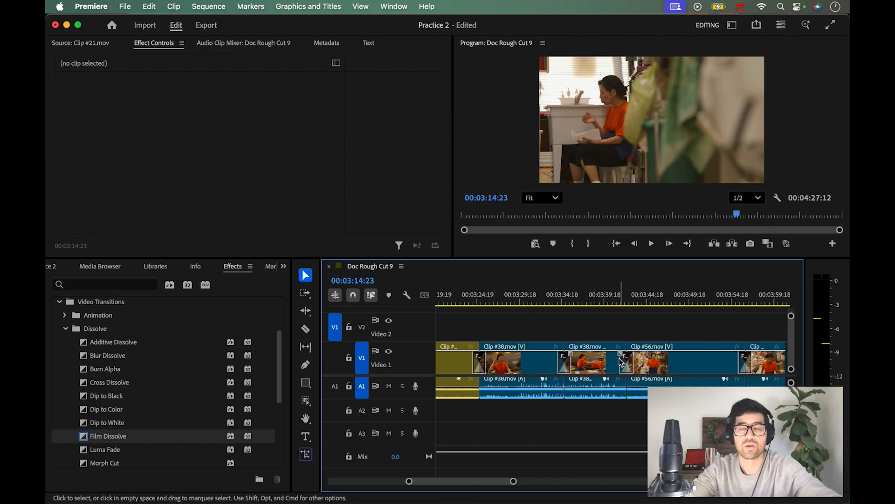